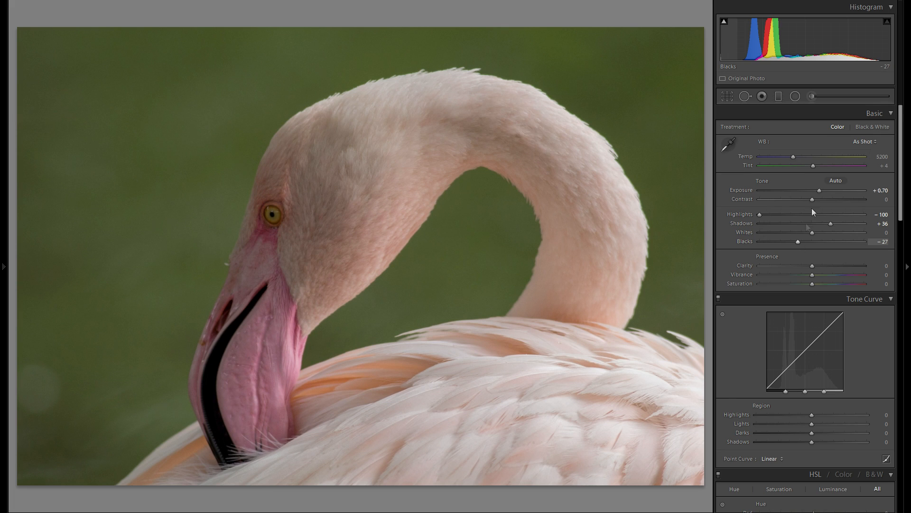
# - Set the photo's Contrast to +30 and Whites to +17
pyautogui.moveTo(816, 200); pyautogui.dragTo(831, 201)
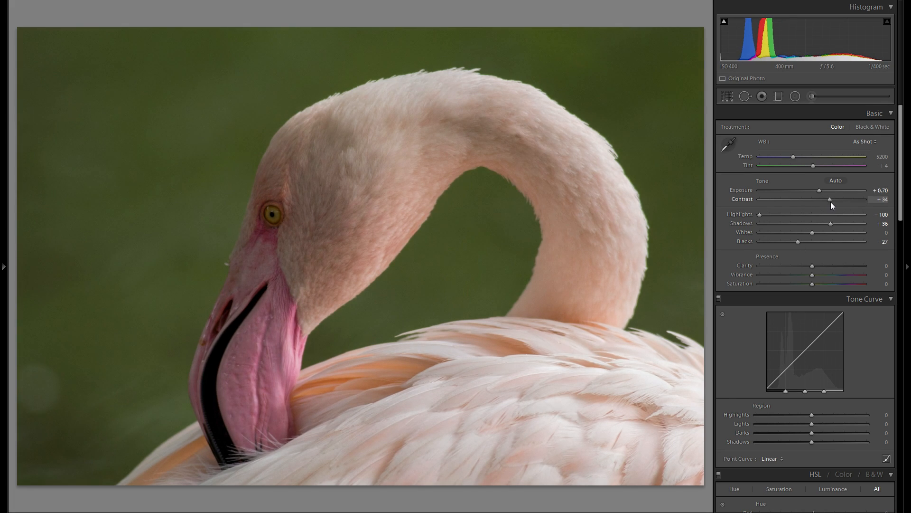
pyautogui.moveTo(831, 205); pyautogui.dragTo(829, 205)
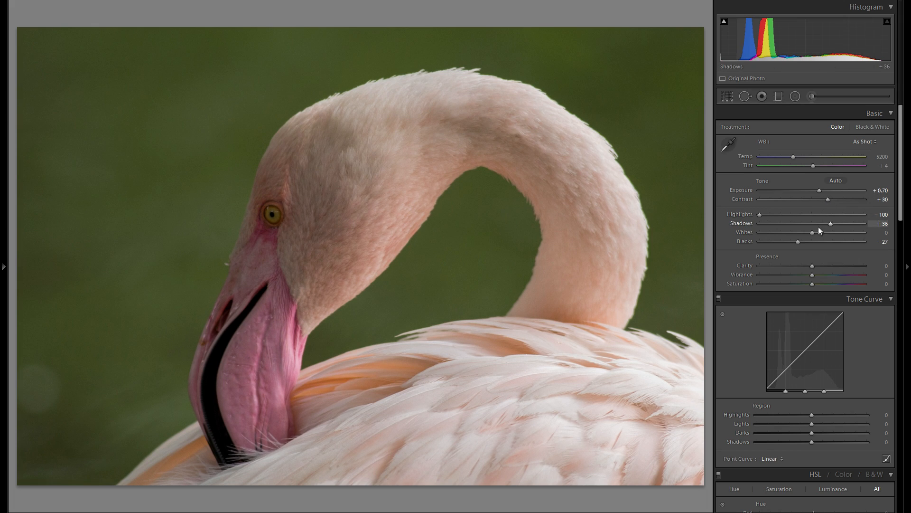
pyautogui.moveTo(813, 233)
pyautogui.mouseDown()
pyautogui.moveTo(832, 233)
pyautogui.moveTo(822, 233)
pyautogui.mouseUp()
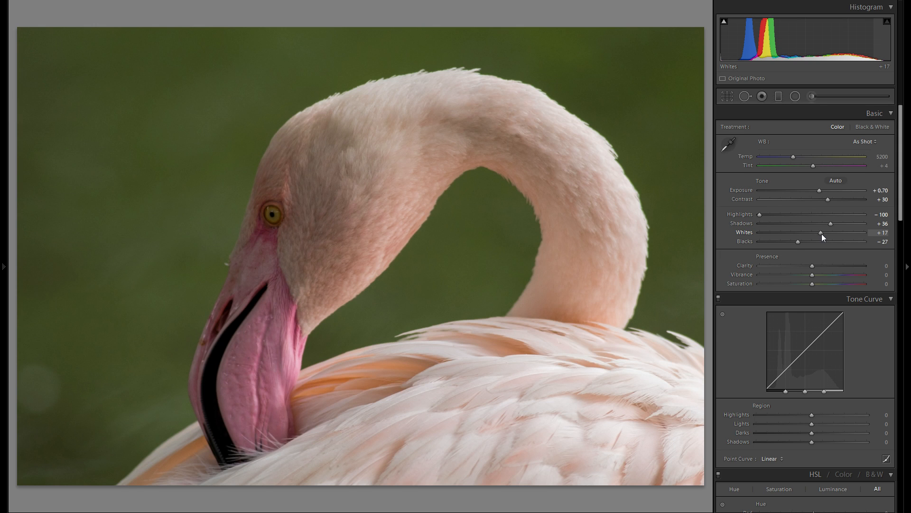
# - Try Clarity values up to +67 on the whole photo and reset Clarity to 0
pyautogui.moveTo(812, 266); pyautogui.dragTo(833, 264)
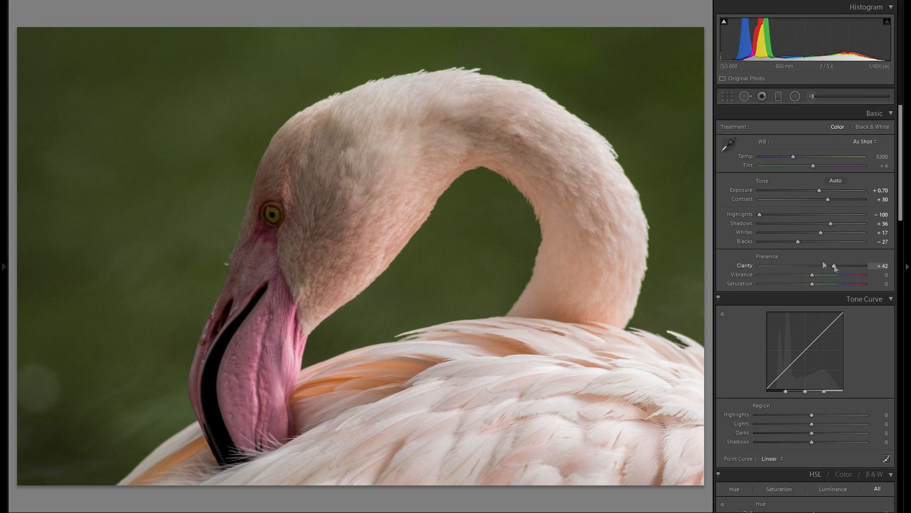
pyautogui.doubleClick(744, 267)
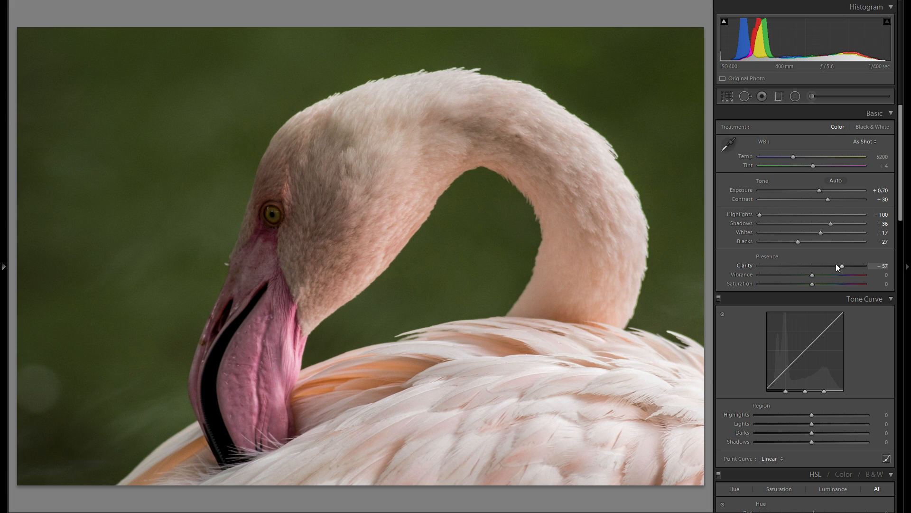
pyautogui.moveTo(833, 268); pyautogui.dragTo(848, 269)
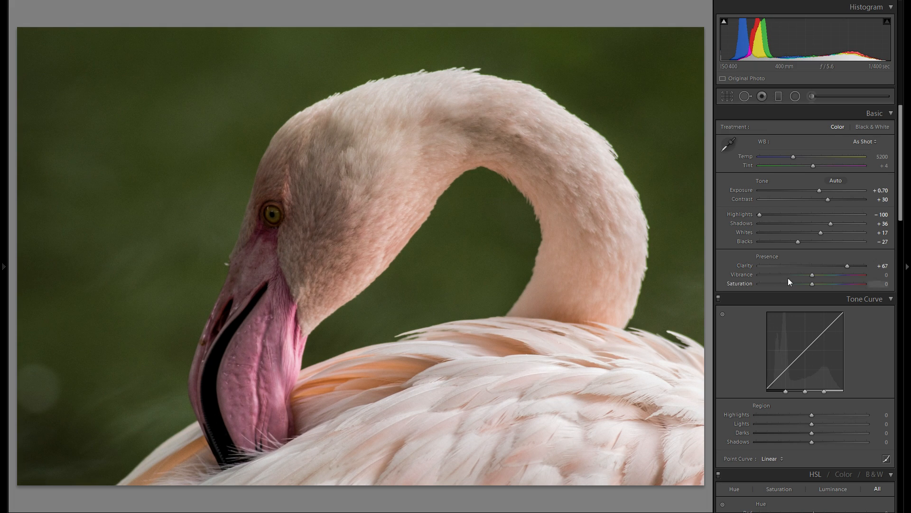
pyautogui.doubleClick(748, 266)
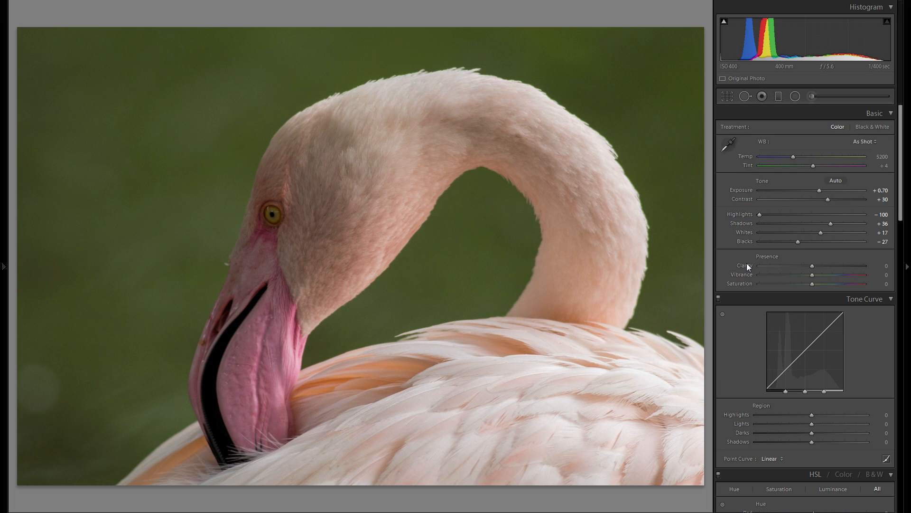
pyautogui.moveTo(807, 267)
pyautogui.mouseDown()
pyautogui.moveTo(800, 267)
pyautogui.moveTo(810, 266)
pyautogui.mouseUp()
pyautogui.doubleClick(741, 265)
# - Set the white balance Temp to 5439, try a Tint of +39 and reset the Tint
pyautogui.moveTo(791, 157)
pyautogui.mouseDown()
pyautogui.moveTo(806, 158)
pyautogui.moveTo(785, 154)
pyautogui.mouseUp()
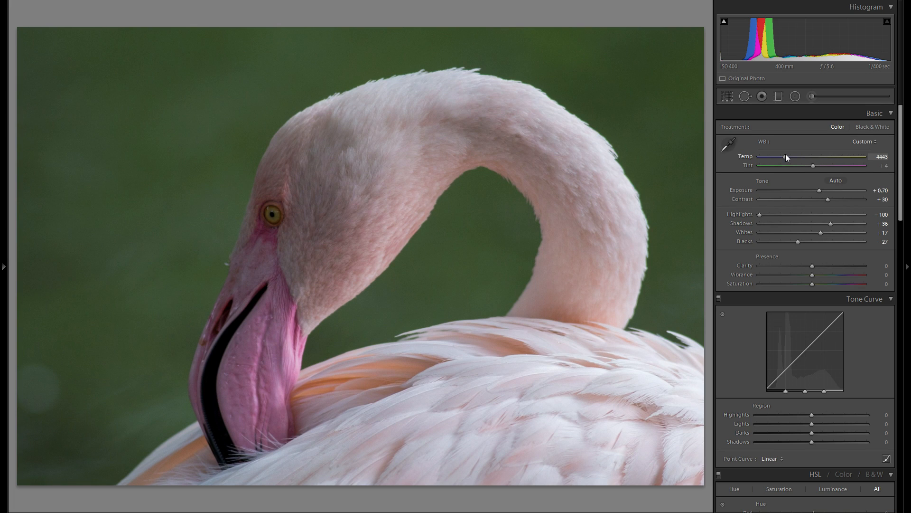
pyautogui.moveTo(785, 154); pyautogui.dragTo(797, 158)
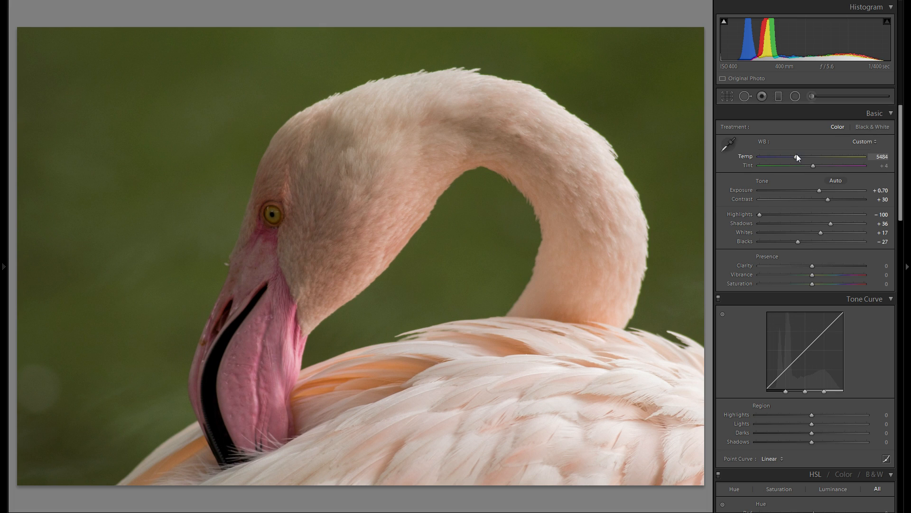
pyautogui.doubleClick(747, 158)
pyautogui.moveTo(793, 159); pyautogui.dragTo(796, 158)
pyautogui.moveTo(814, 166); pyautogui.dragTo(826, 168)
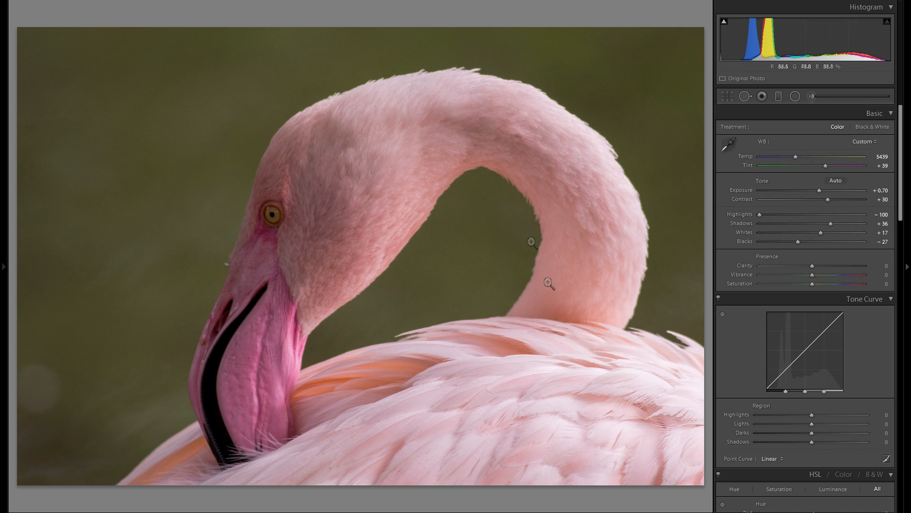
pyautogui.doubleClick(748, 166)
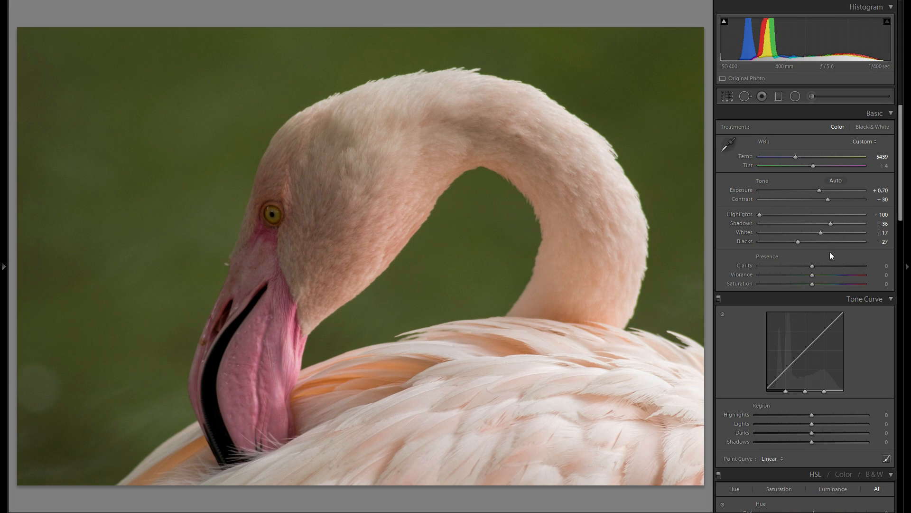
# - Try stronger colour with Vibrance at +44, then settle on a Vibrance of +26
pyautogui.moveTo(827, 275); pyautogui.dragTo(835, 277)
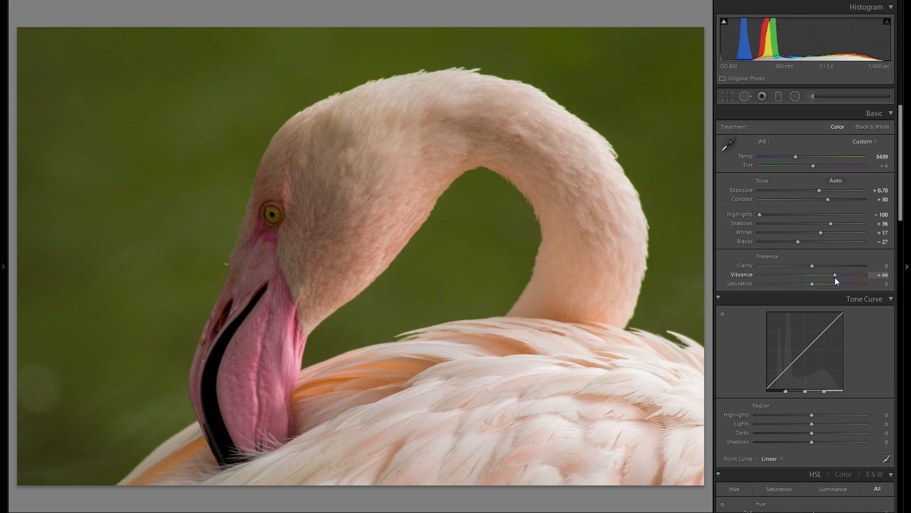
pyautogui.doubleClick(744, 274)
pyautogui.click(829, 277)
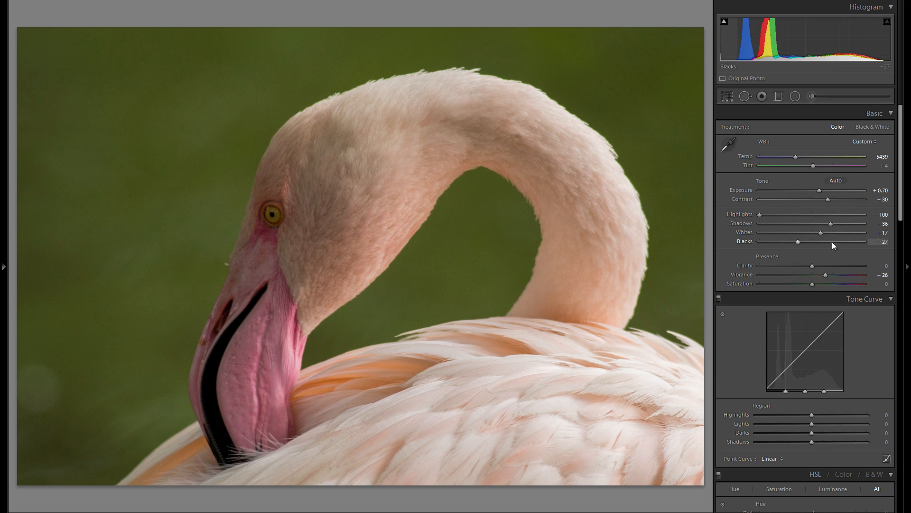
# - Shape the tone curve with Highlights +24, Lights +7, Darks +4 and Shadows −5
pyautogui.scroll(-3, 830, 252)
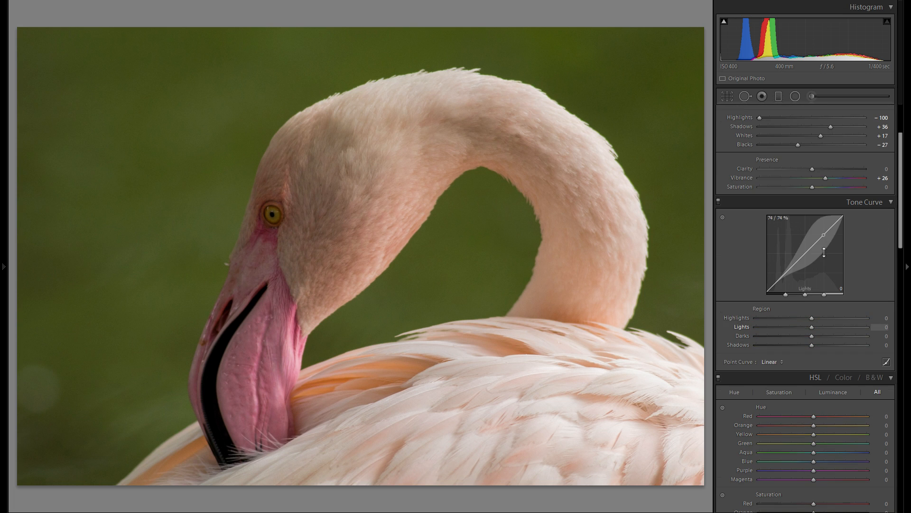
pyautogui.moveTo(842, 315); pyautogui.dragTo(876, 322)
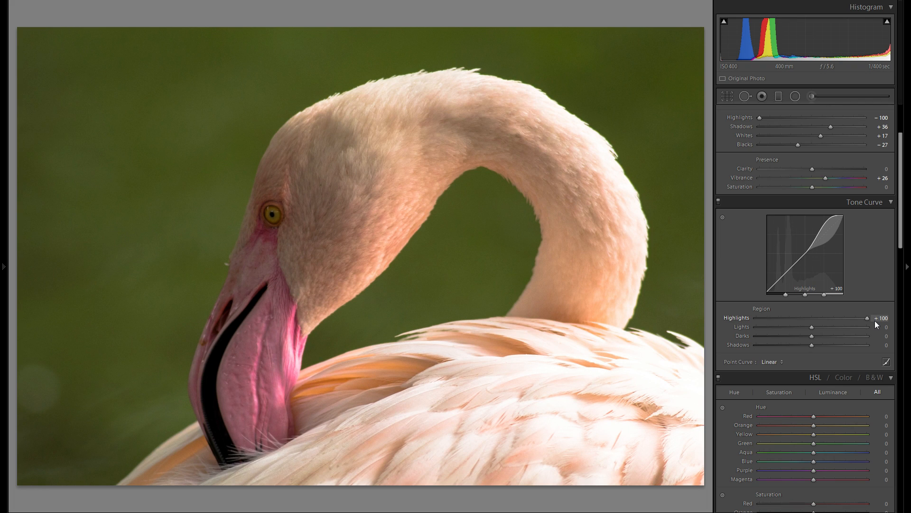
pyautogui.moveTo(875, 321); pyautogui.dragTo(807, 337)
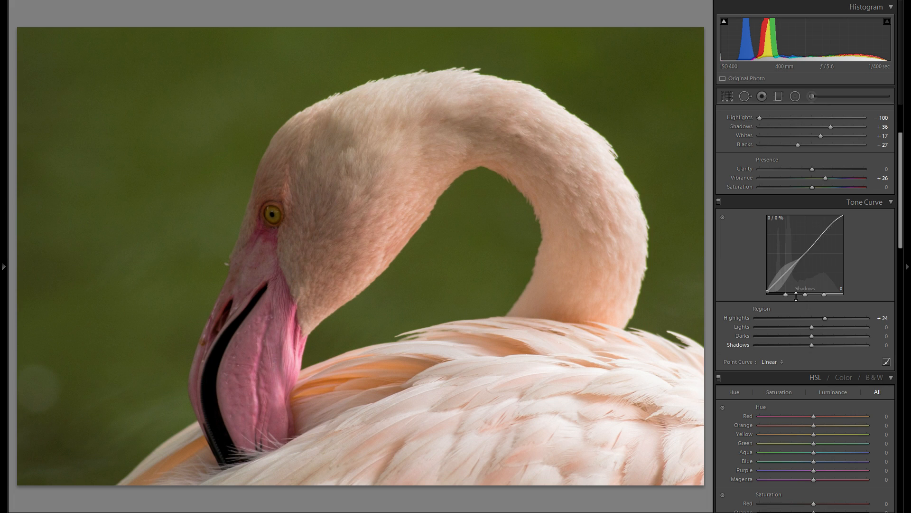
pyautogui.moveTo(810, 327)
pyautogui.mouseDown()
pyautogui.moveTo(819, 329)
pyautogui.moveTo(804, 339)
pyautogui.moveTo(814, 340)
pyautogui.mouseUp()
pyautogui.moveTo(812, 345)
pyautogui.mouseDown()
pyautogui.moveTo(802, 346)
pyautogui.moveTo(822, 346)
pyautogui.moveTo(809, 349)
pyautogui.mouseUp()
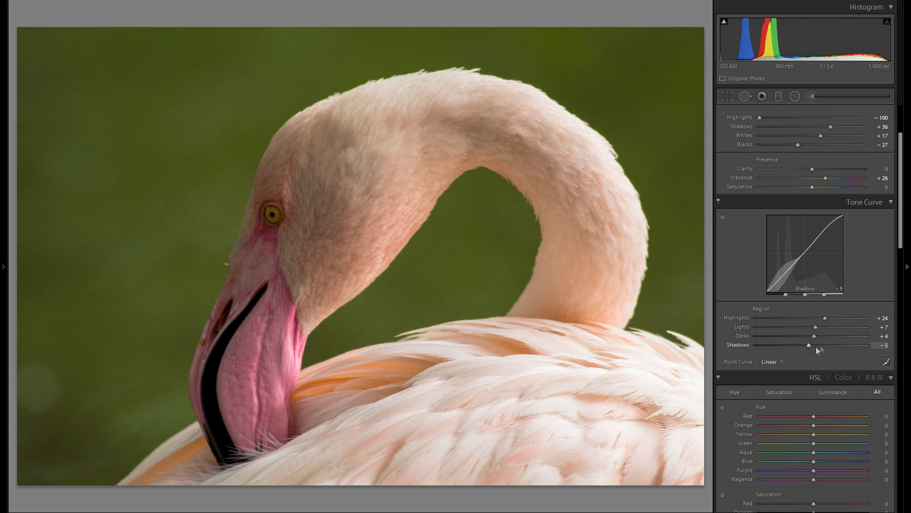
# - Lower the Whites in the basic tone adjustments to −1
pyautogui.scroll(-3, 869, 312)
pyautogui.scroll(6, 851, 320)
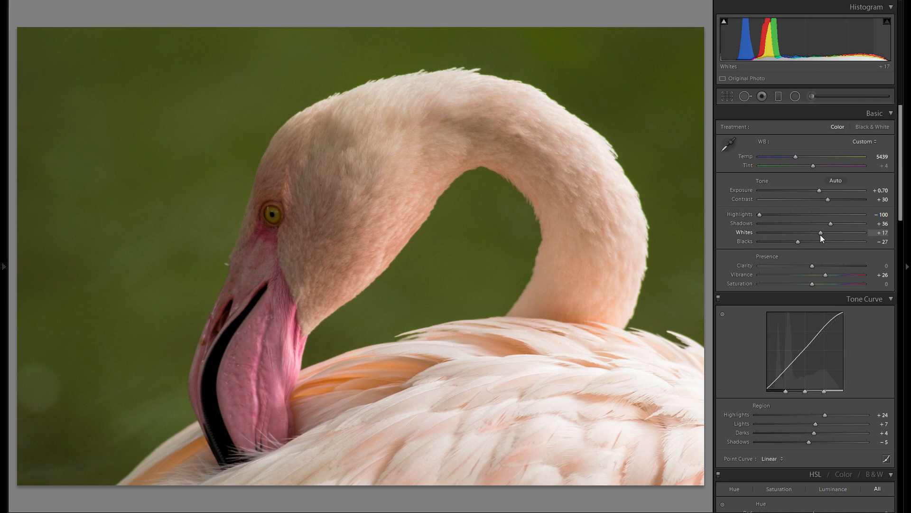
pyautogui.moveTo(814, 235); pyautogui.dragTo(812, 236)
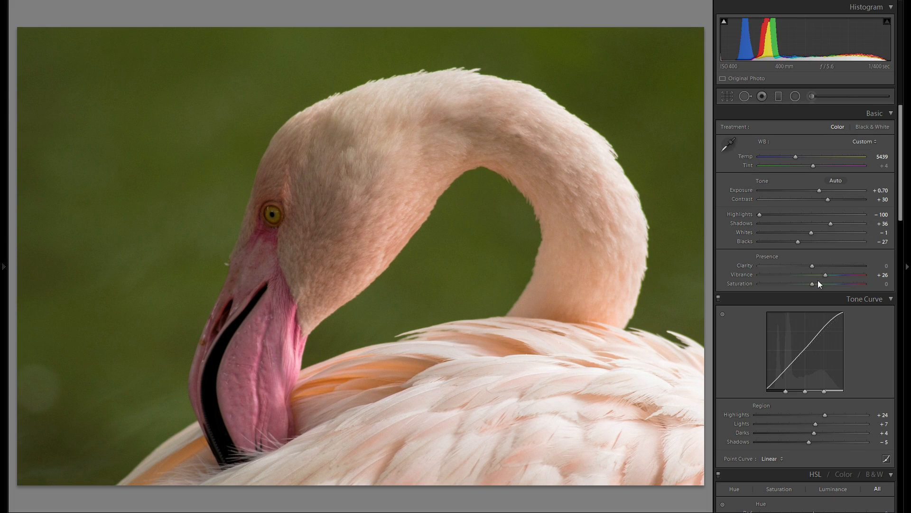
pyautogui.scroll(-10, 821, 280)
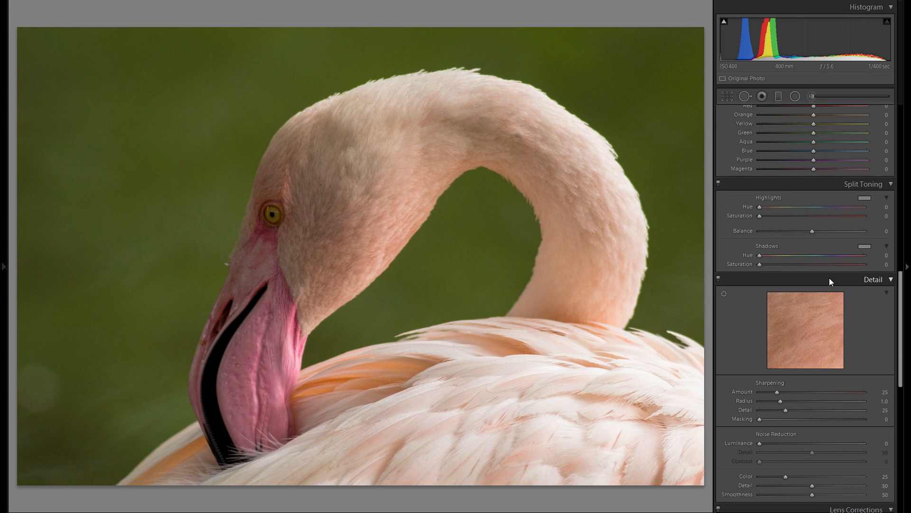
pyautogui.scroll(10, 827, 281)
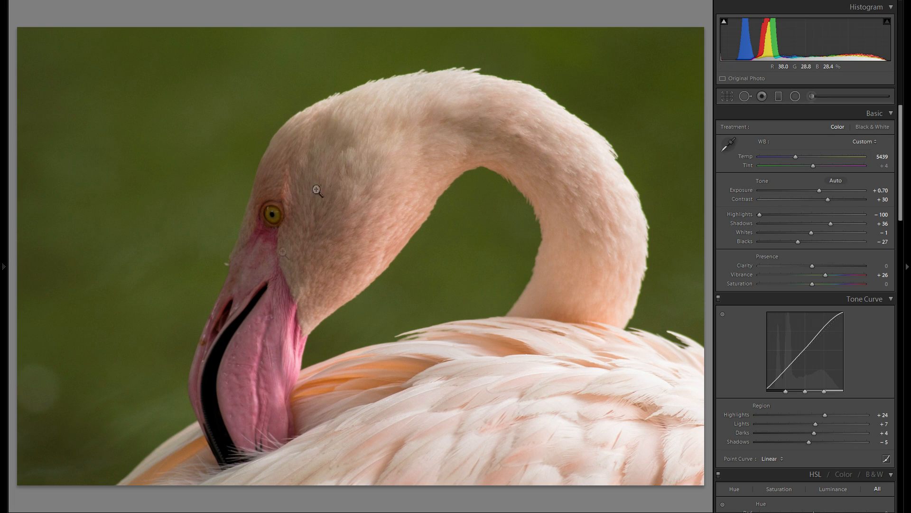
# - Add a tilted radial filter around the flamingo's head and beak, with its effects reset and Exposure at 1.00
pyautogui.click(795, 96)
pyautogui.doubleClick(747, 163)
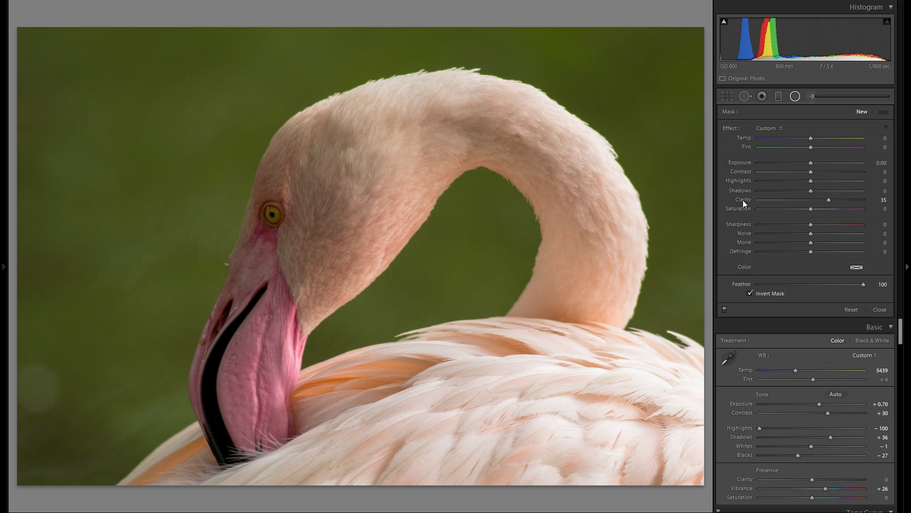
pyautogui.moveTo(301, 205); pyautogui.dragTo(545, 357)
pyautogui.moveTo(518, 63); pyautogui.dragTo(505, 19)
pyautogui.moveTo(369, 181); pyautogui.dragTo(439, 220)
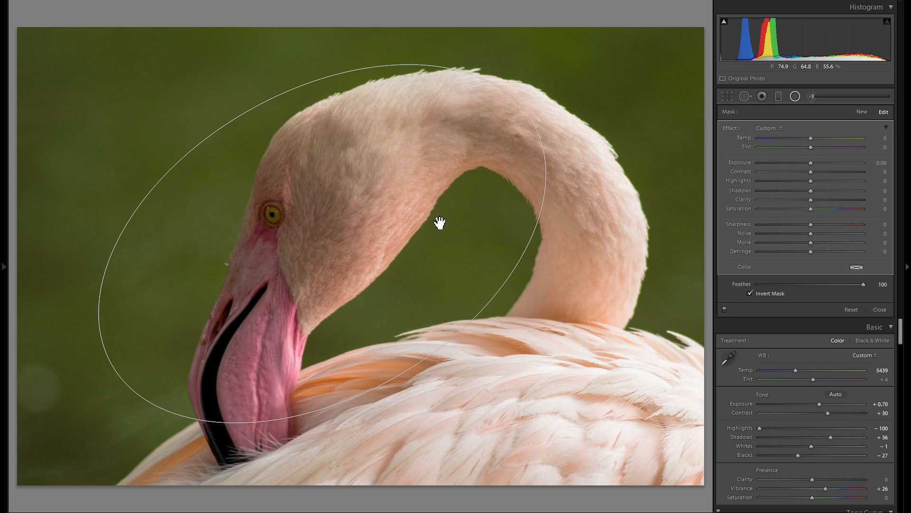
pyautogui.moveTo(399, 375); pyautogui.dragTo(368, 339)
pyautogui.moveTo(525, 127); pyautogui.dragTo(434, 90)
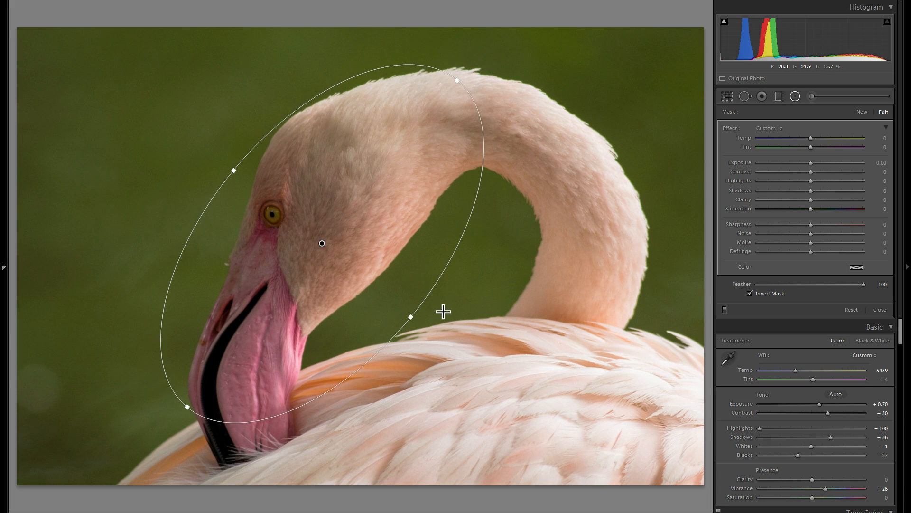
pyautogui.moveTo(810, 163); pyautogui.dragTo(822, 170)
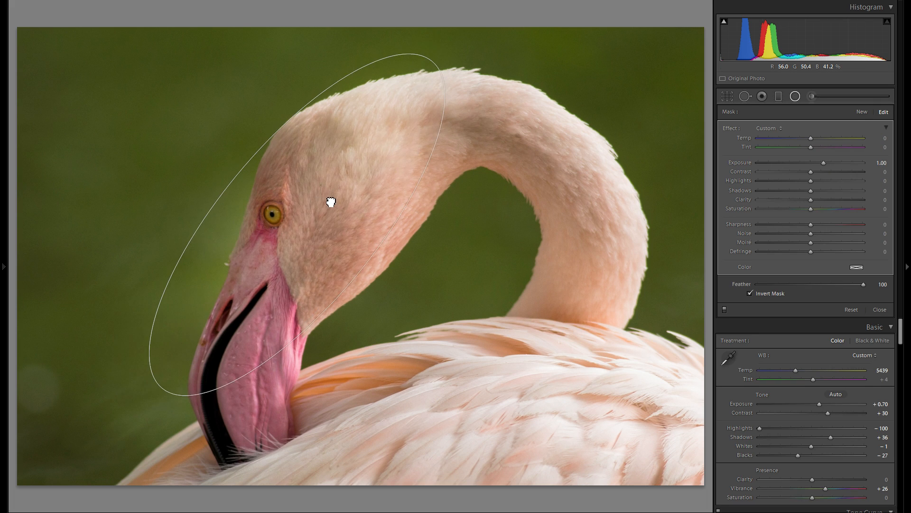
# - Add a second, small radial filter around the flamingo's eye with Exposure at about 0.49
pyautogui.click(861, 112)
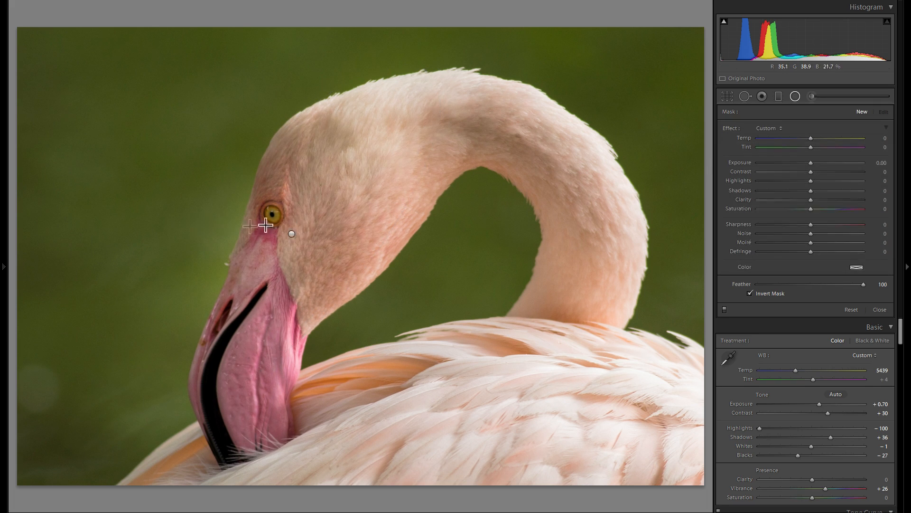
pyautogui.moveTo(265, 208)
pyautogui.mouseDown()
pyautogui.moveTo(305, 237)
pyautogui.moveTo(294, 232)
pyautogui.mouseUp()
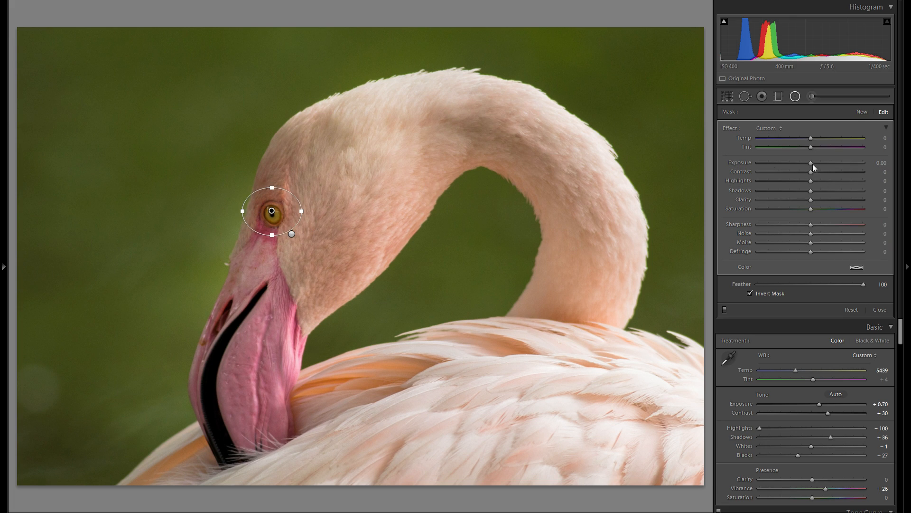
pyautogui.moveTo(810, 162); pyautogui.dragTo(813, 162)
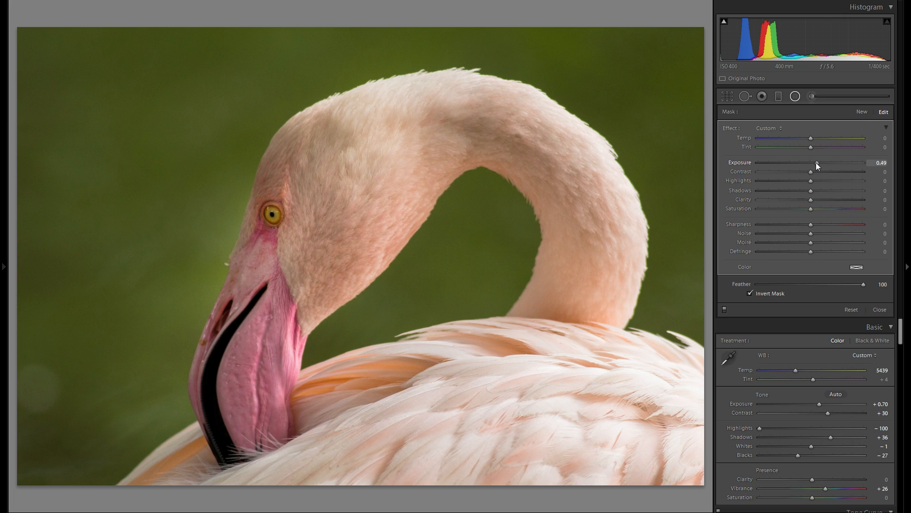
# - Heal the pale round spot in the green background near the photo's lower-left edge with a size 86 spot removal
pyautogui.click(727, 96)
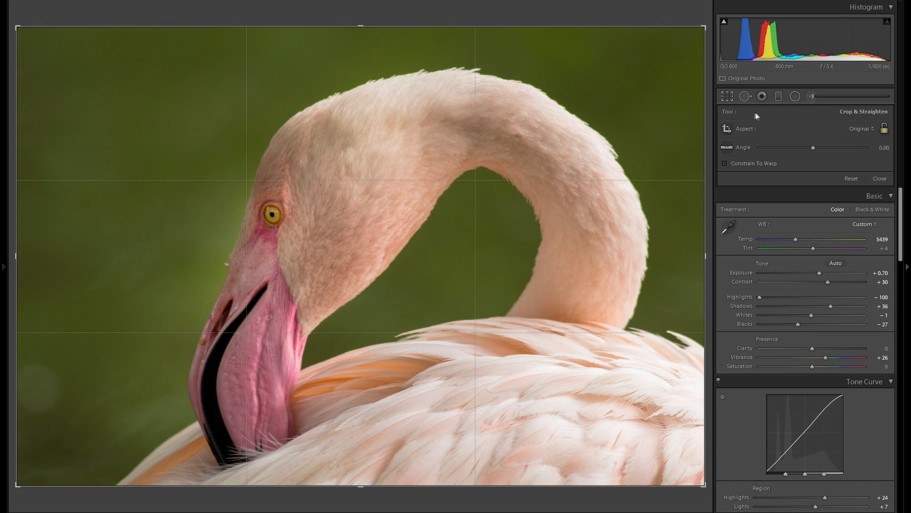
pyautogui.click(744, 96)
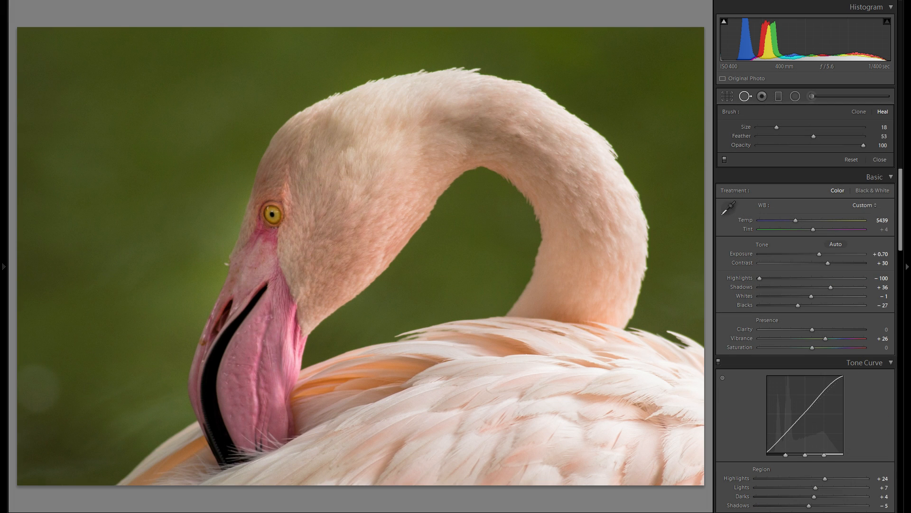
pyautogui.click(52, 397)
pyautogui.moveTo(114, 398); pyautogui.dragTo(356, 317)
pyautogui.scroll(10, 290, 306)
pyautogui.scroll(6, 280, 294)
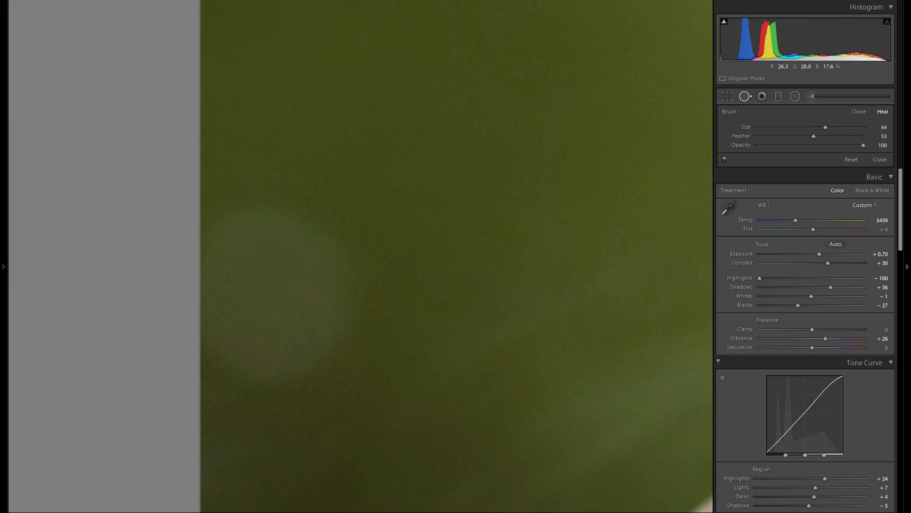
pyautogui.moveTo(838, 127); pyautogui.dragTo(848, 128)
pyautogui.click(275, 298)
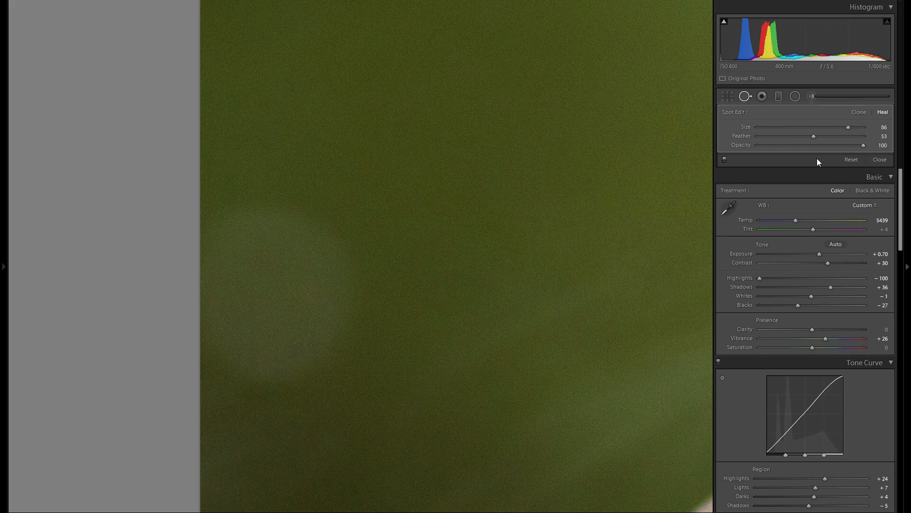
# - Select a new source for the background heal and finish spot removal, returning to the full photo
pyautogui.hotkey('ctrl', 'z')
pyautogui.rightClick(343, 297)
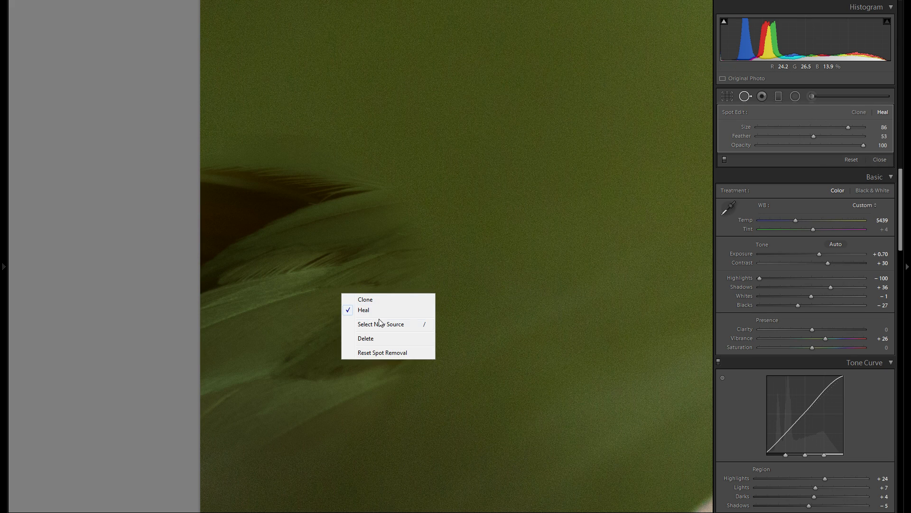
pyautogui.click(378, 322)
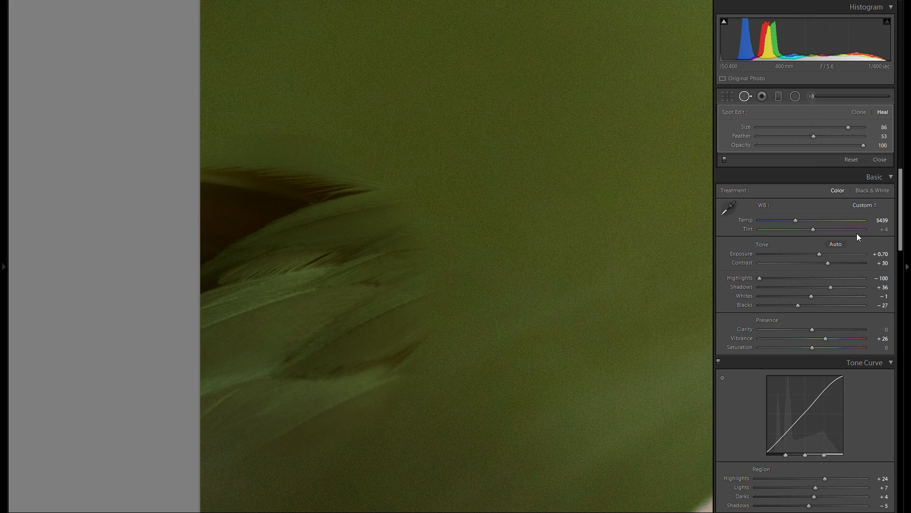
pyautogui.click(745, 96)
pyautogui.click(500, 144)
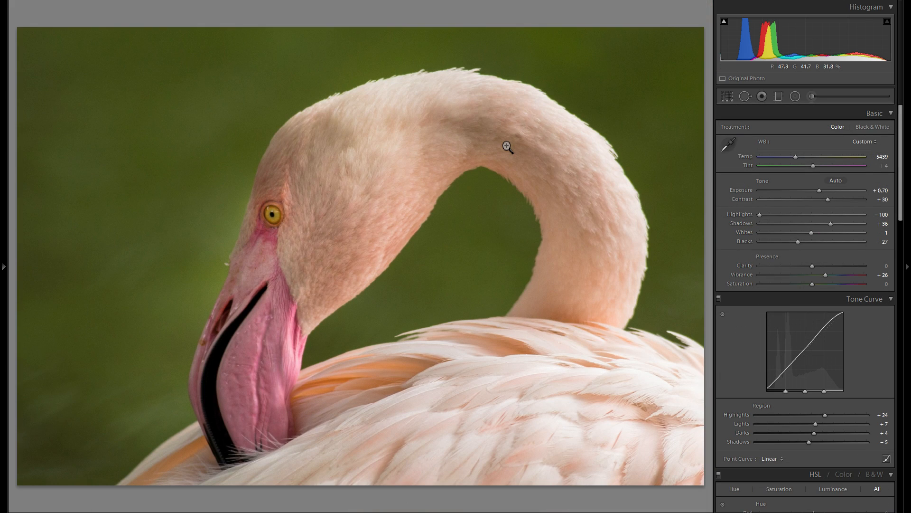
# - Compare the originally imported state with the latest edit using the history, ending on the latest state
pyautogui.click(3, 246)
pyautogui.scroll(-10, 63, 380)
pyautogui.click(59, 488)
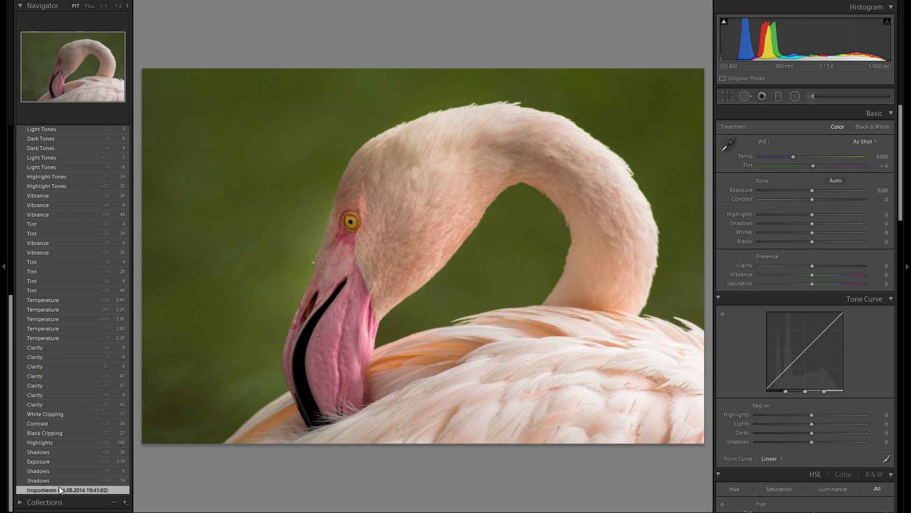
pyautogui.scroll(10, 63, 361)
pyautogui.click(62, 175)
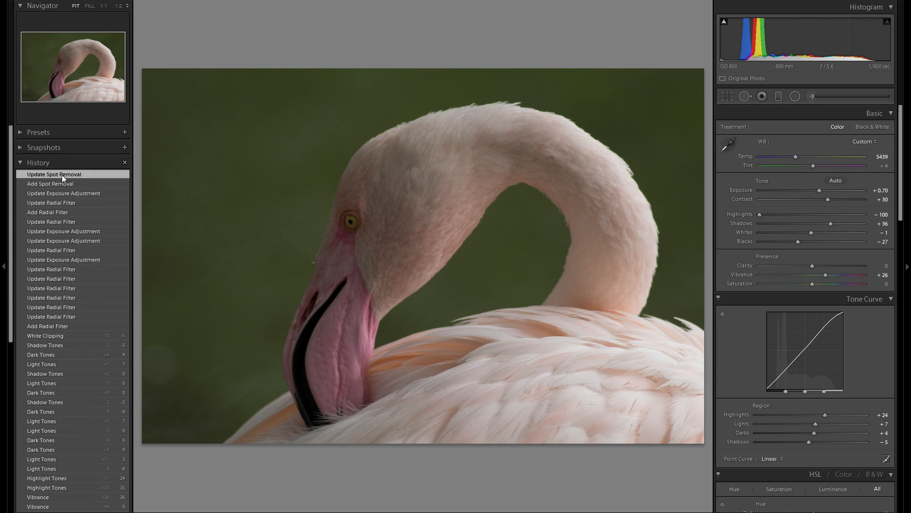
pyautogui.click(1, 194)
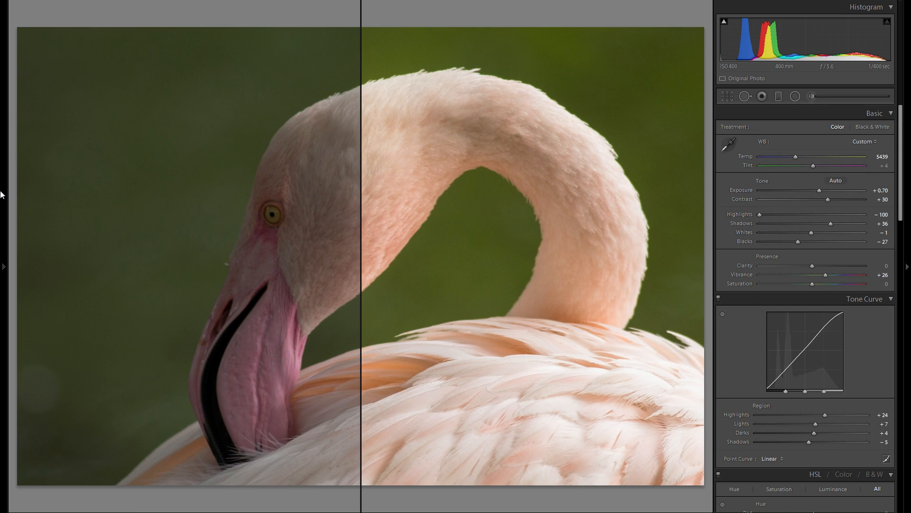